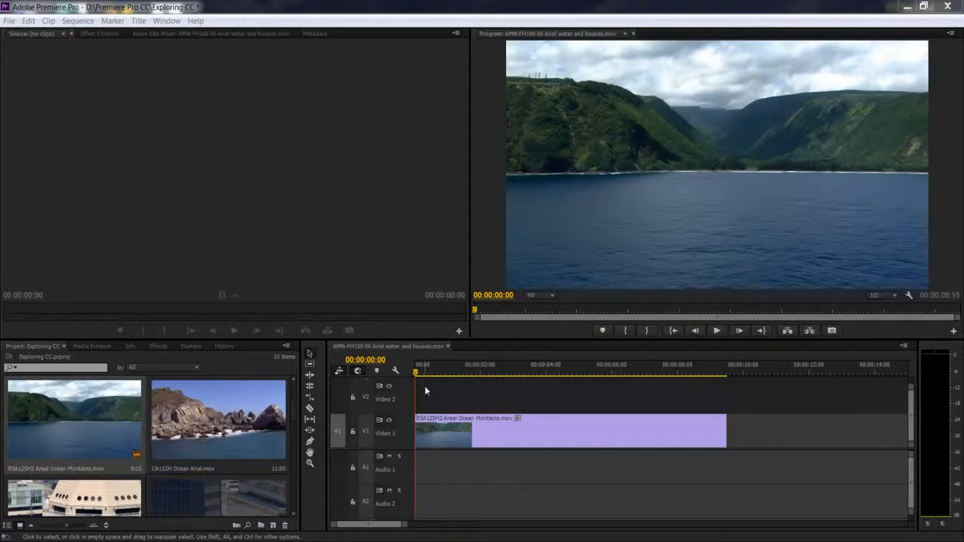
# Position the sequence playhead at 00:00:02:00
pyautogui.click(481, 373)
pyautogui.moveTo(480, 375); pyautogui.dragTo(461, 374)
pyautogui.hotkey('shift', 'Left')
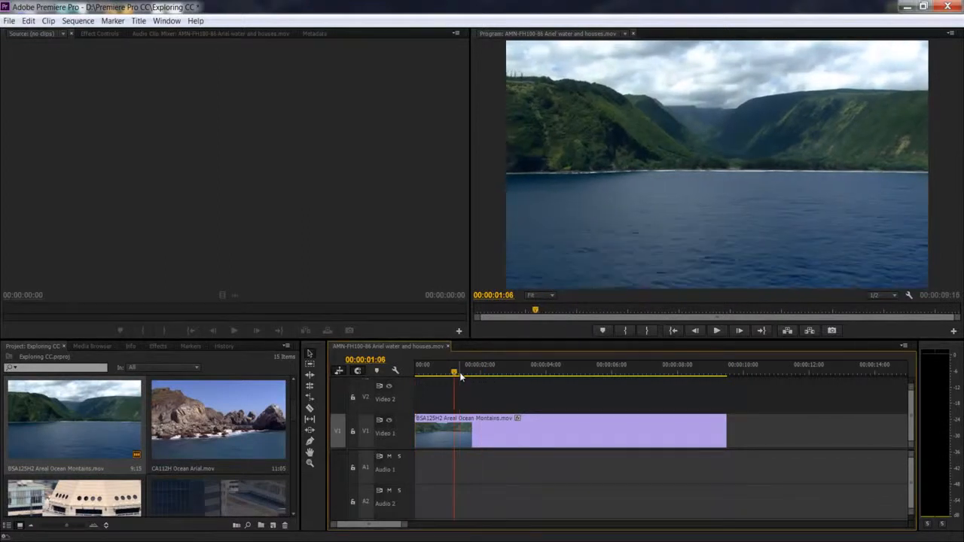
pyautogui.hotkey('shift', 'Left')
pyautogui.press('Left')
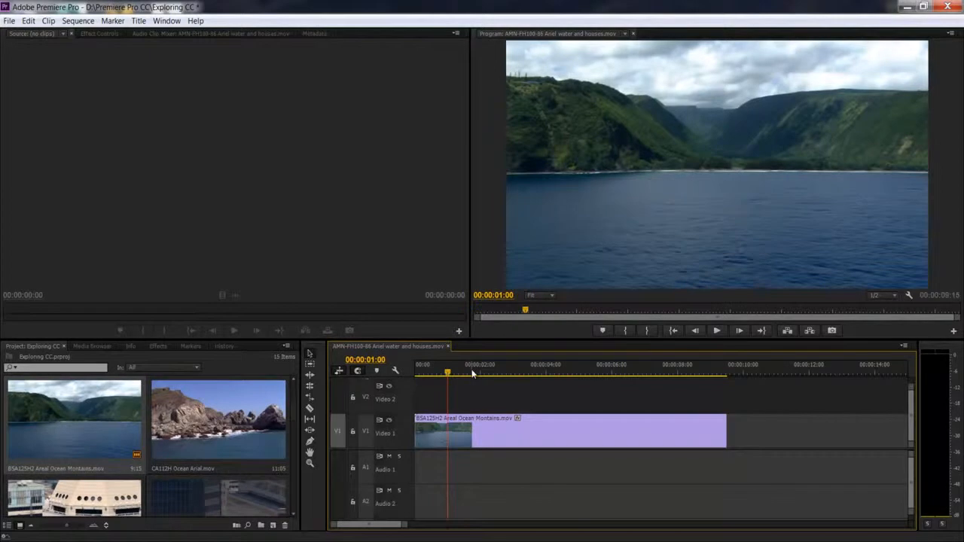
pyautogui.hotkey('shift', 'Right')
pyautogui.hotkey('shift', 'Right')
pyautogui.hotkey('shift', 'Right')
pyautogui.hotkey('shift', 'Right')
pyautogui.hotkey('shift', 'Right')
pyautogui.hotkey('shift', 'Right')
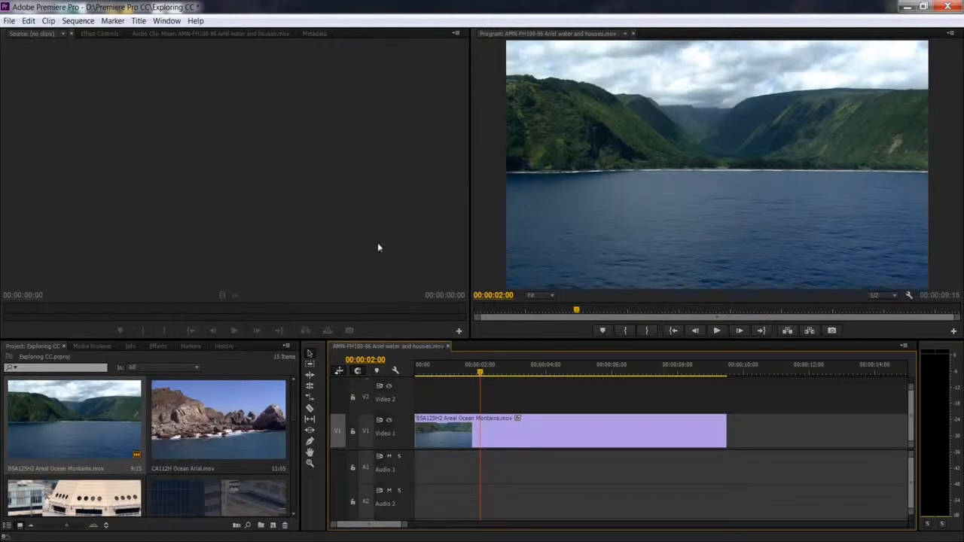
# Add a marker to the sequence at the 00:00:02:00 playhead position, with no clip selected
pyautogui.click(258, 169)
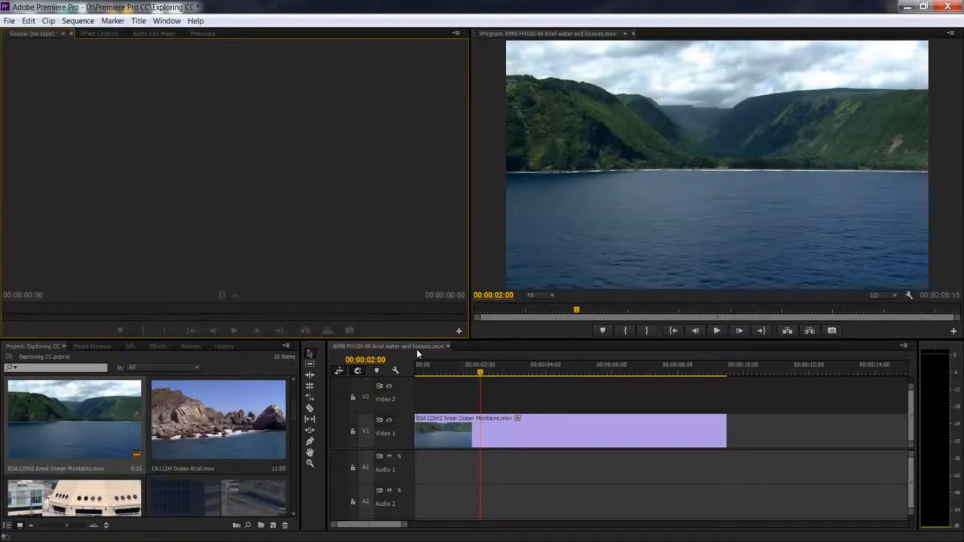
pyautogui.click(531, 455)
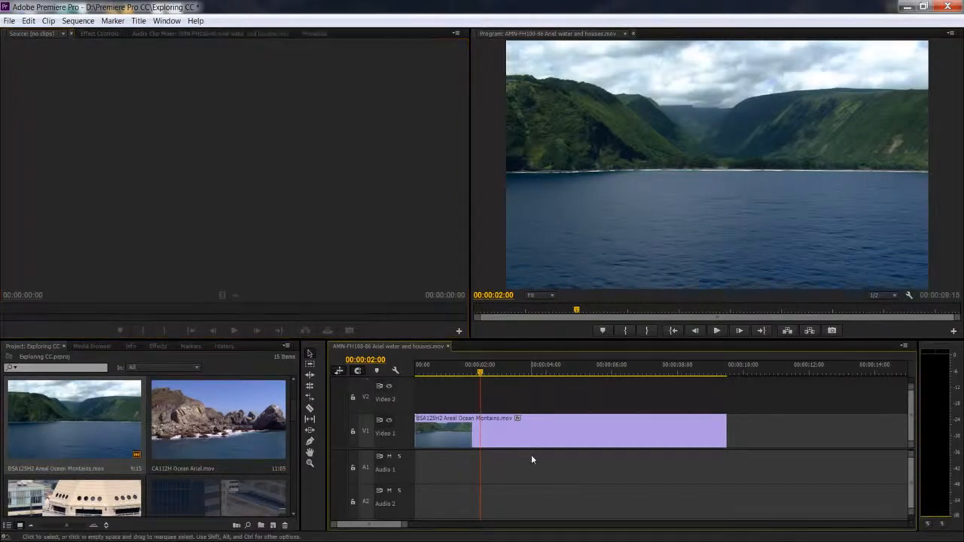
pyautogui.hotkey('shift', '-')
pyautogui.hotkey('shift', '=')
pyautogui.press('m')
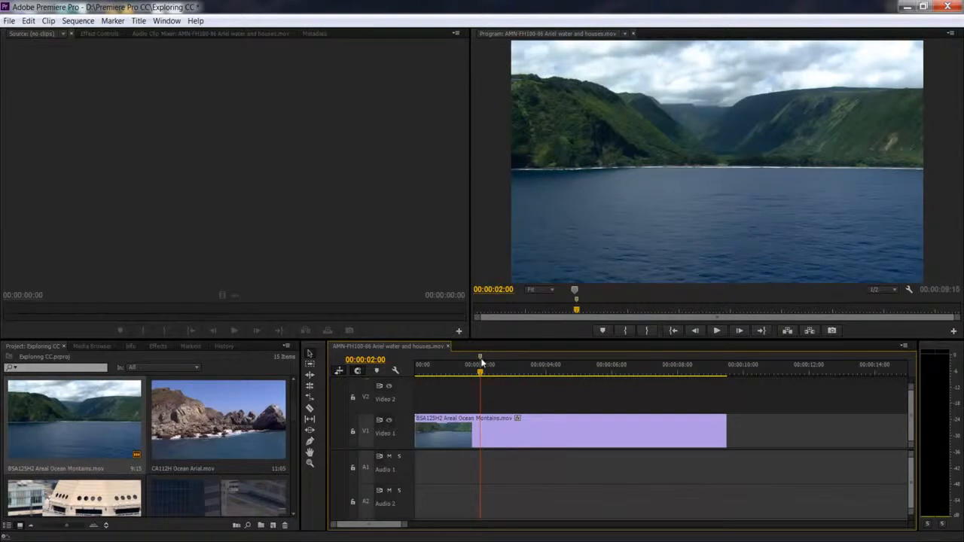
pyautogui.hotkey('ctrl', 'z')
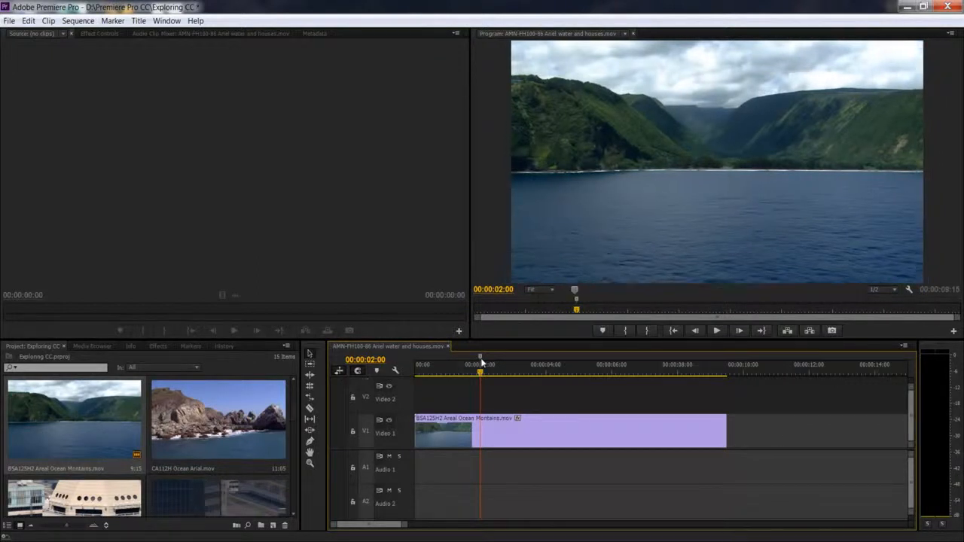
pyautogui.press('m')
# Name the sequence marker at 00:00:02:00 "CC needed"
pyautogui.press('m')
pyautogui.moveTo(490, 101)
pyautogui.mouseDown()
pyautogui.moveTo(687, 133)
pyautogui.moveTo(678, 141)
pyautogui.mouseUp()
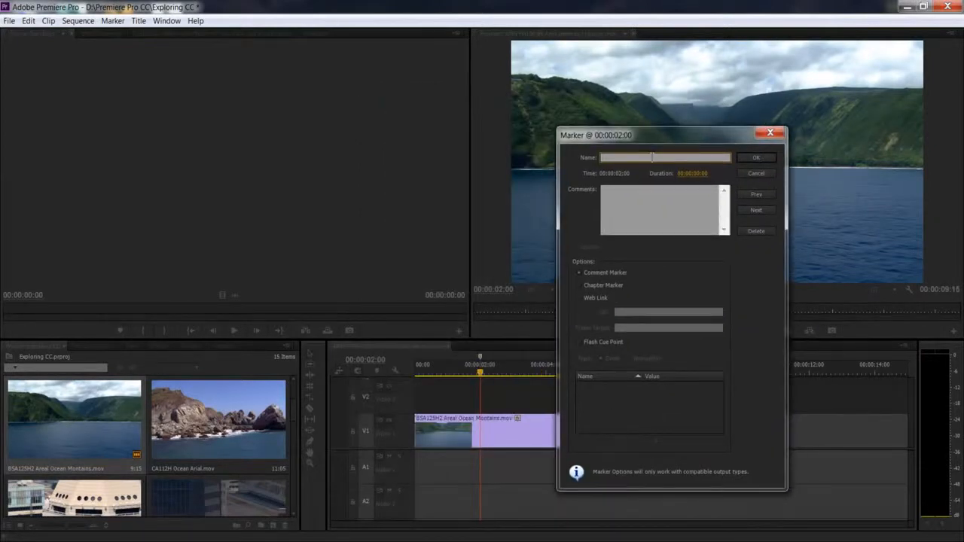
pyautogui.write('CC needs')
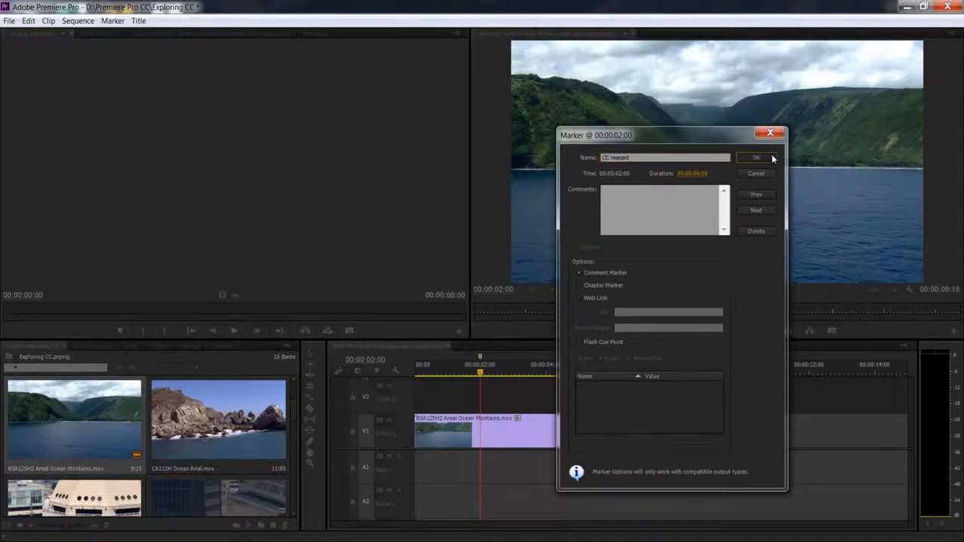
pyautogui.click(759, 158)
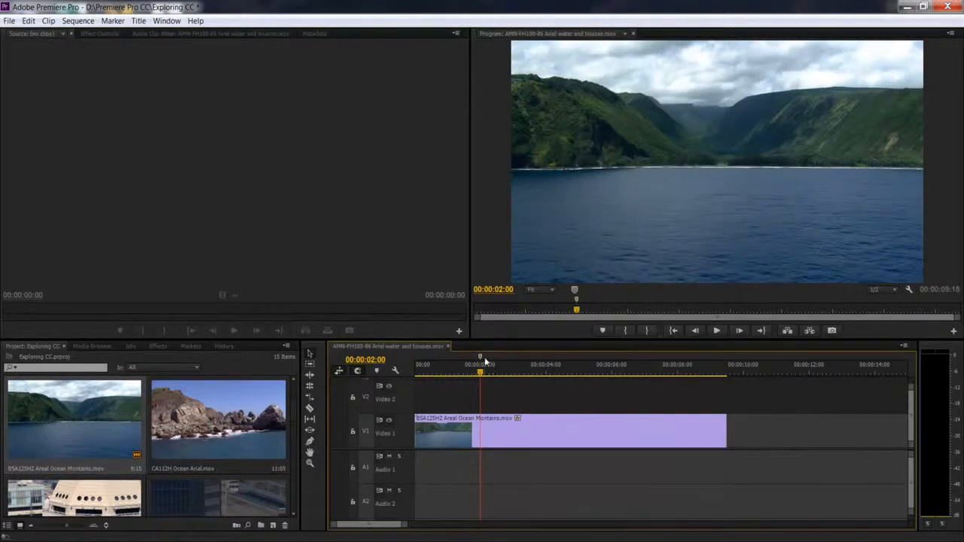
# Clear the current sequence marker at 00:00:02:00
pyautogui.moveTo(483, 361)
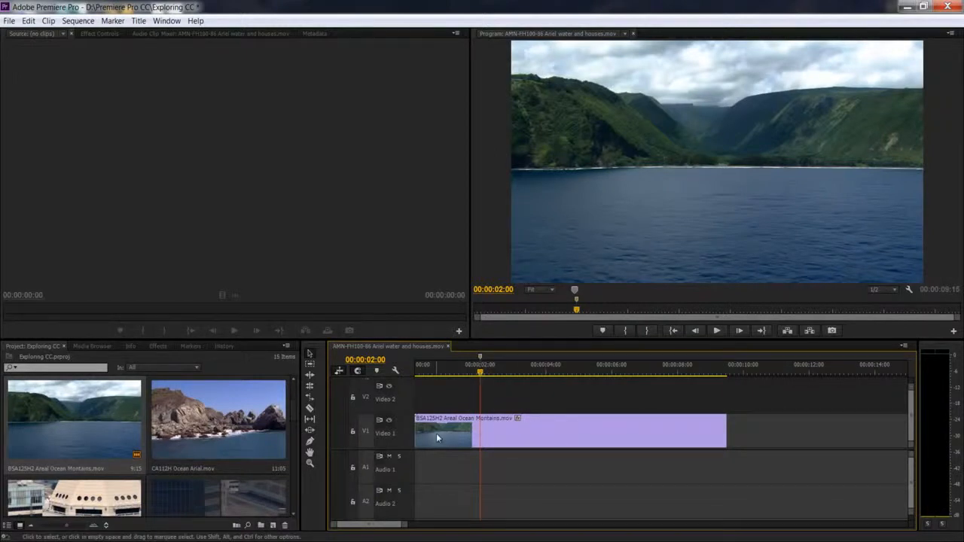
pyautogui.moveTo(436, 434)
pyautogui.rightClick(479, 359)
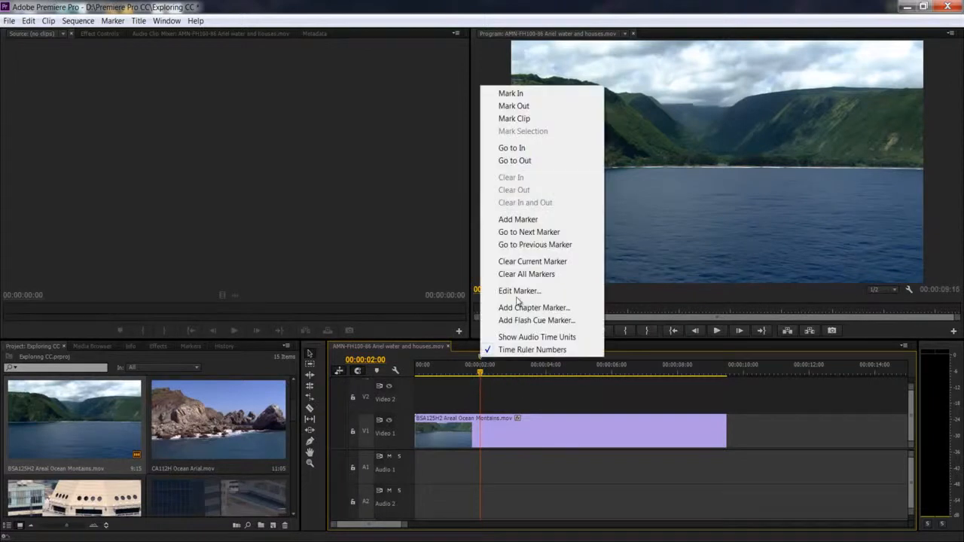
pyautogui.click(522, 264)
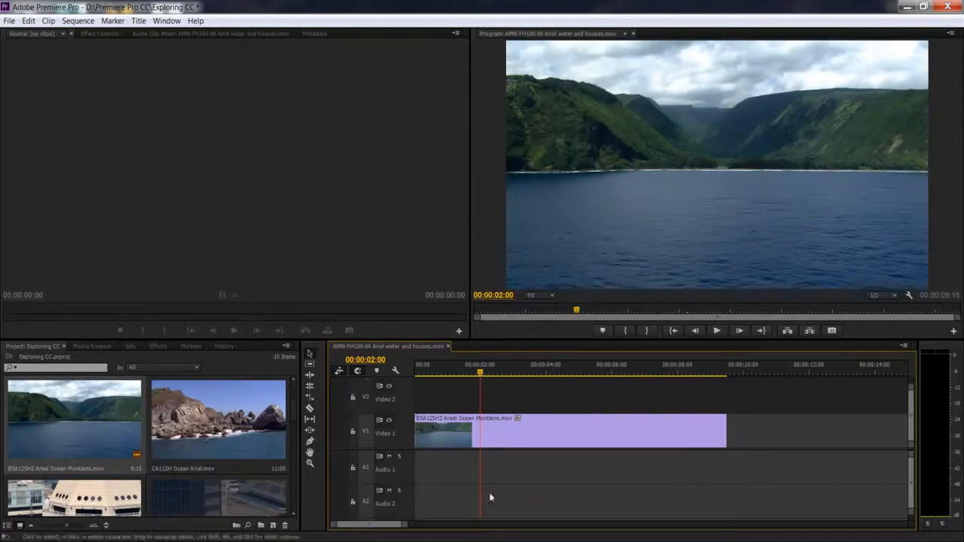
# Append CA112H Ocean Arial.mov, AMN-FH100-06 Ariel water and houses.mov and AL223_Ariel_Globe.mov to the end of Video 1
pyautogui.moveTo(218, 430); pyautogui.dragTo(728, 426)
pyautogui.press('\\')
pyautogui.scroll(2, 178, 384)
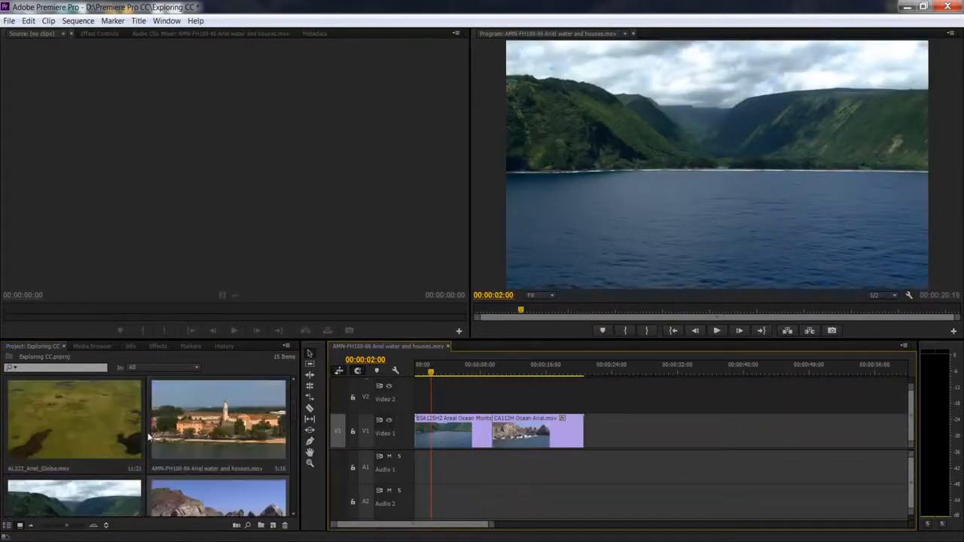
pyautogui.moveTo(218, 418); pyautogui.dragTo(607, 431)
pyautogui.moveTo(138, 405); pyautogui.dragTo(603, 431)
pyautogui.press('\\')
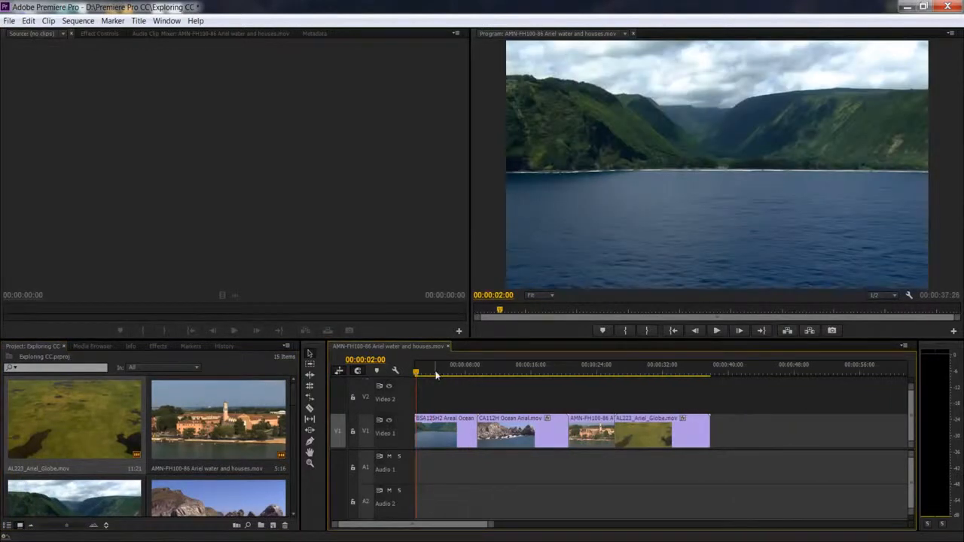
# Add four sequence markers, one over each clip, with the first at 00:00:02:00 and the last at 00:00:29:15
pyautogui.scroll(1, 437, 373)
pyautogui.press('m')
pyautogui.moveTo(443, 373)
pyautogui.mouseDown()
pyautogui.moveTo(625, 369)
pyautogui.moveTo(603, 374)
pyautogui.mouseUp()
pyautogui.press('m')
pyautogui.press('m')
pyautogui.click(655, 374)
pyautogui.press('m')
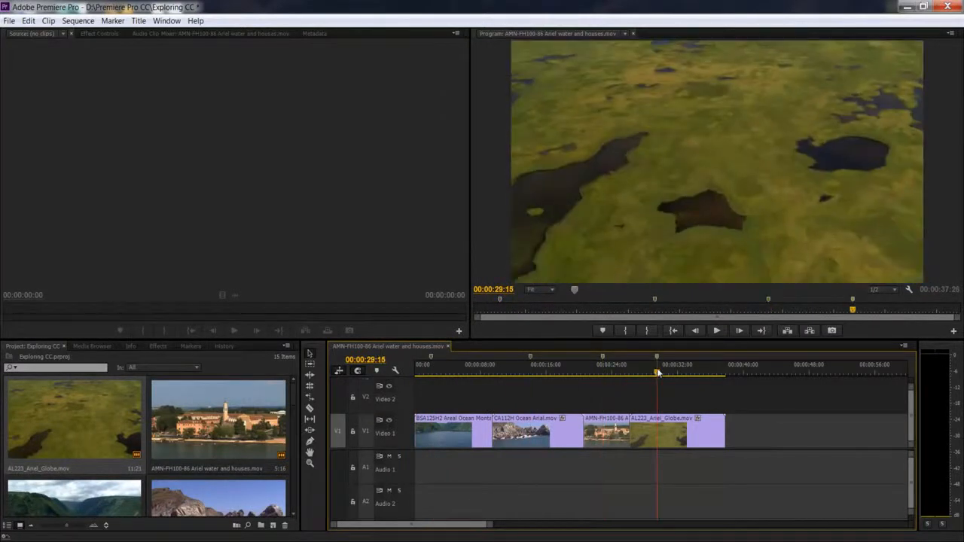
# Clear all markers from the sequence
pyautogui.rightClick(614, 354)
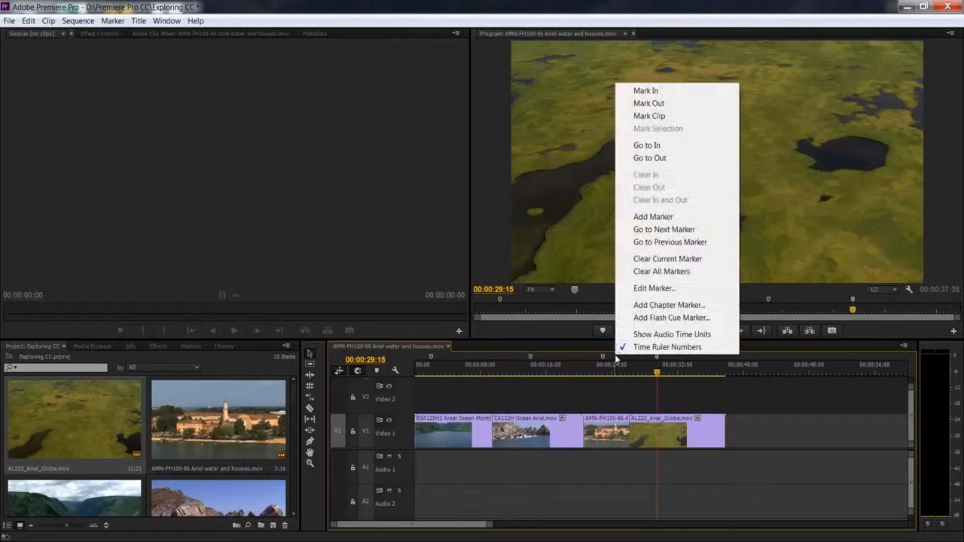
pyautogui.click(644, 273)
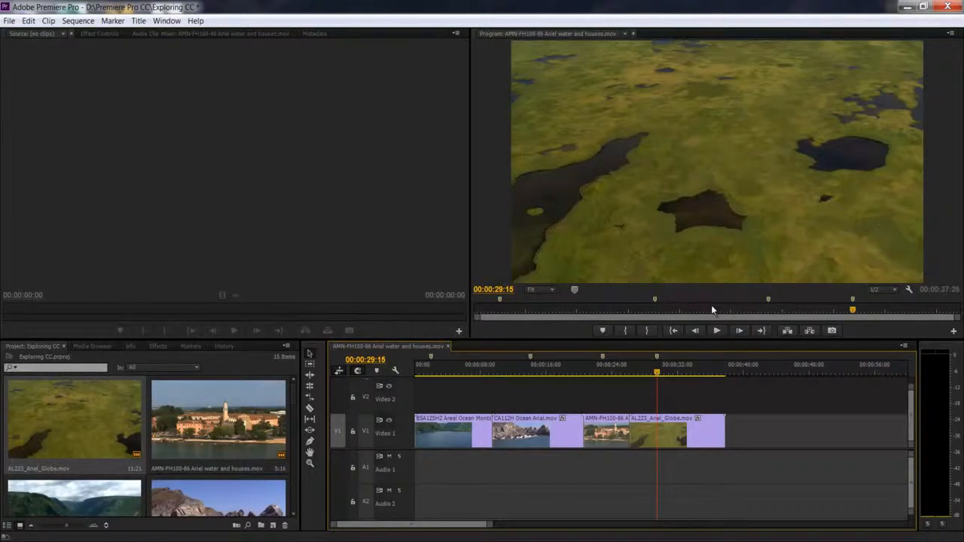
pyautogui.hotkey('ctrl', 'alt', 'shift', 'm')
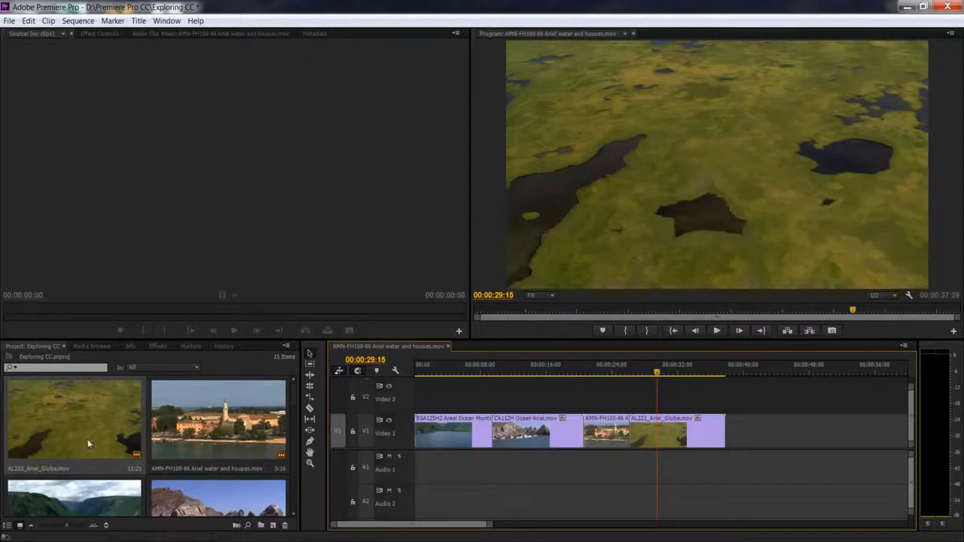
# Open CA112H Ocean Arial.mov in the Source Monitor and move the sequence playhead to 00:00:08:00
pyautogui.scroll(-2, 226, 460)
pyautogui.moveTo(227, 461); pyautogui.dragTo(163, 242)
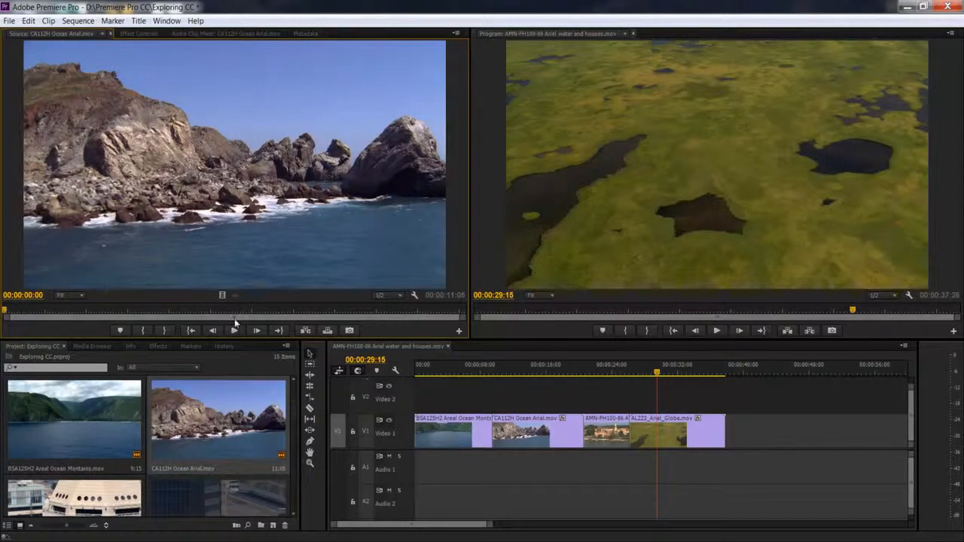
pyautogui.click(482, 377)
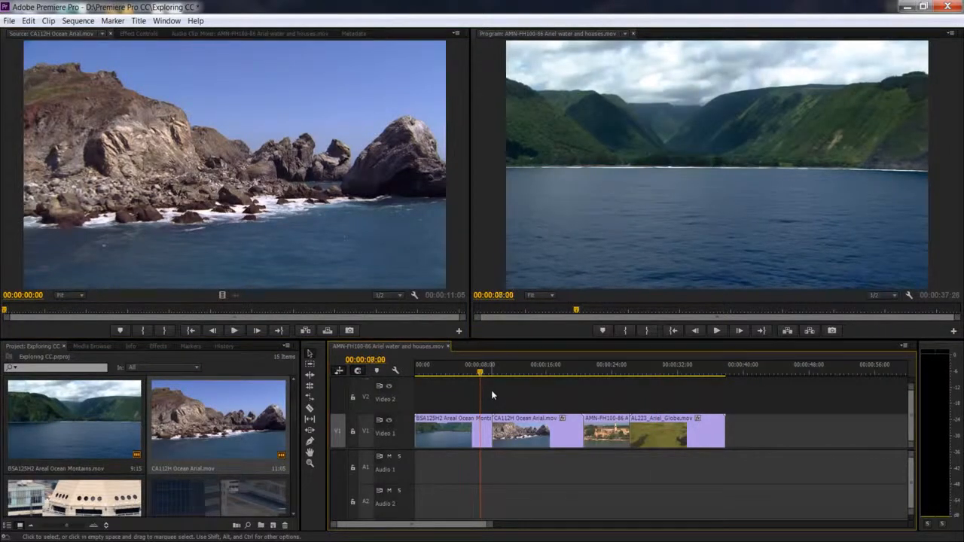
pyautogui.press('Right')
pyautogui.press('Right')
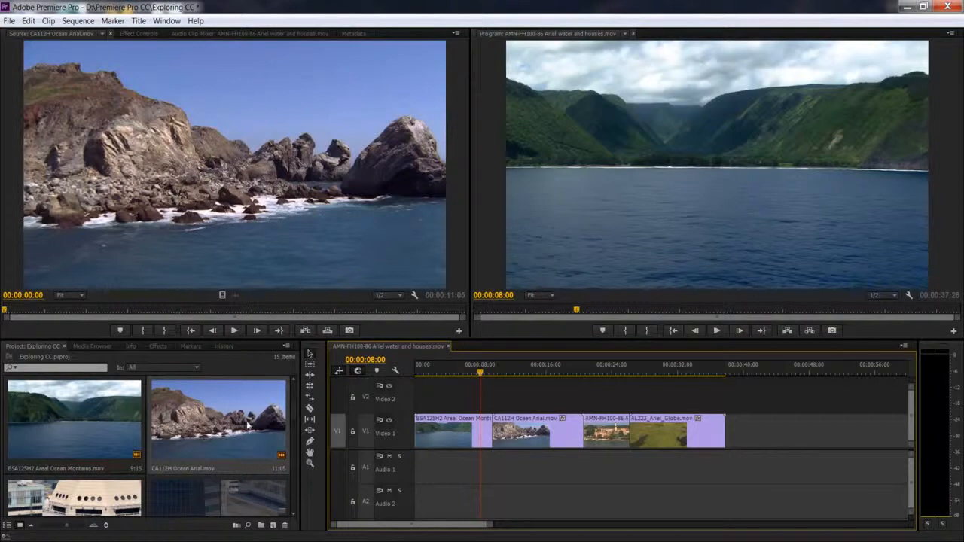
# Add a marker at 00:00:03:00 to the CA112H Ocean Arial.mov source clip
pyautogui.click(172, 194)
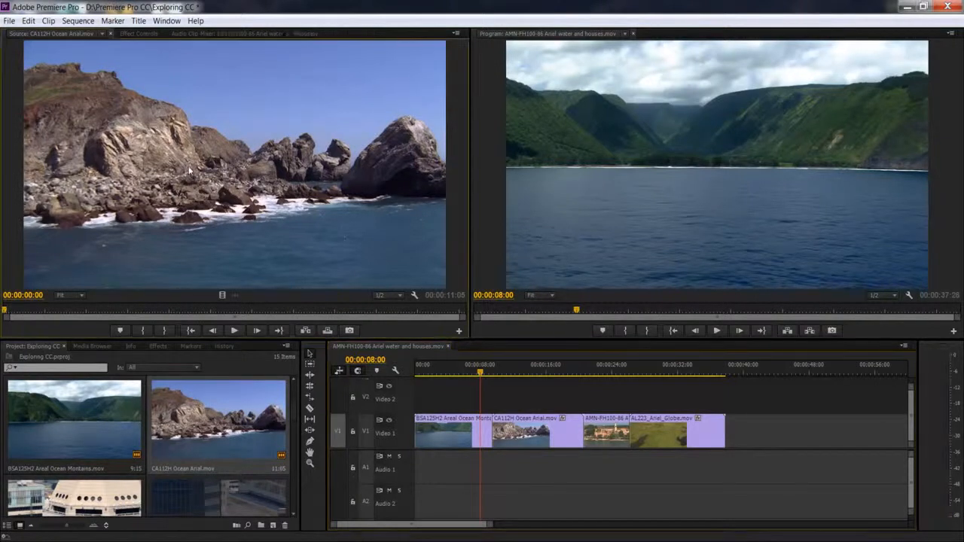
pyautogui.click(127, 309)
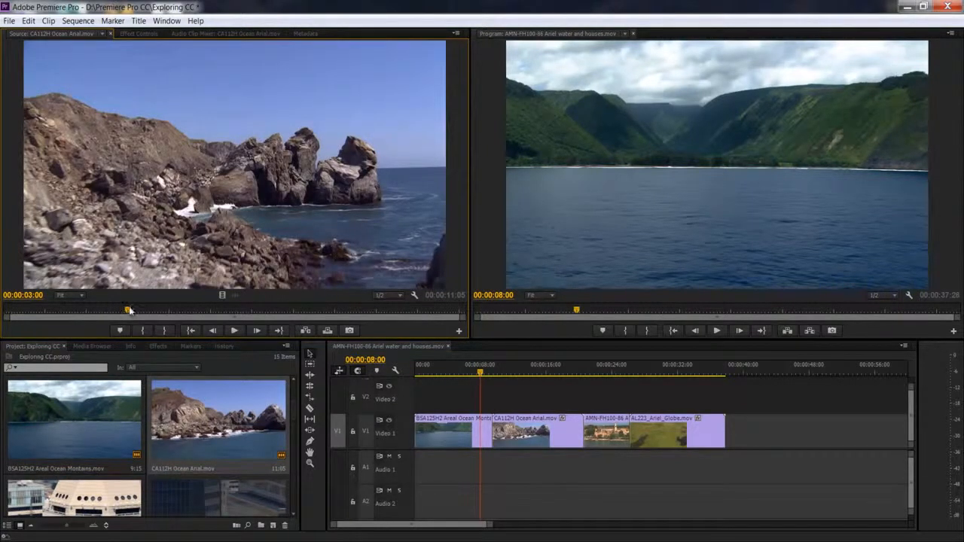
pyautogui.press('m')
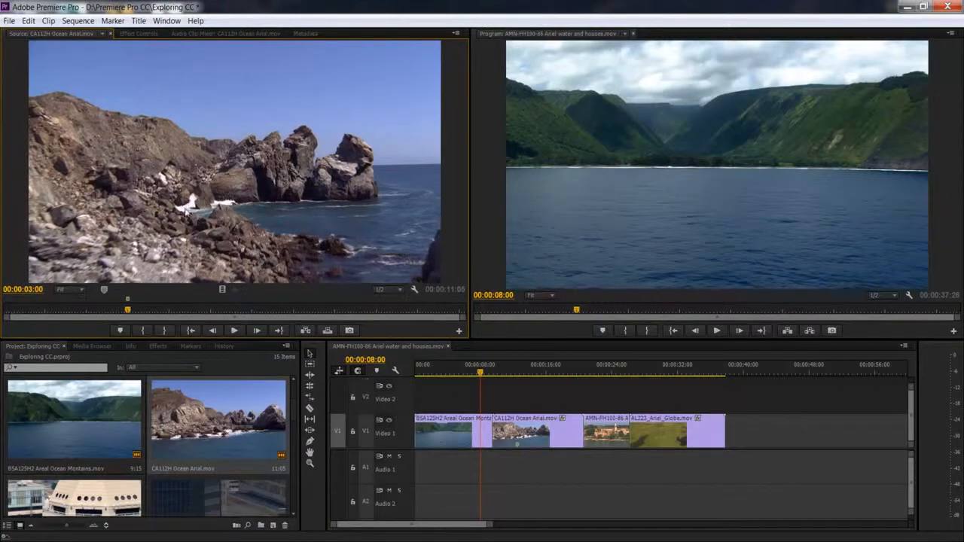
# Name the source clip's marker "Add gra" and move the sequence playhead to the matching clip marker at 00:00:12:14
pyautogui.doubleClick(128, 304)
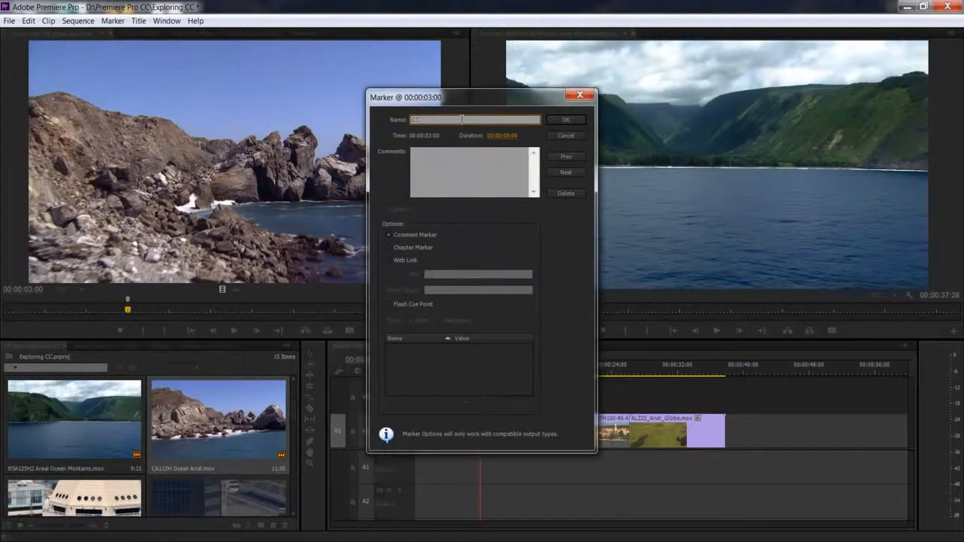
pyautogui.write('Add gra')
pyautogui.click(565, 120)
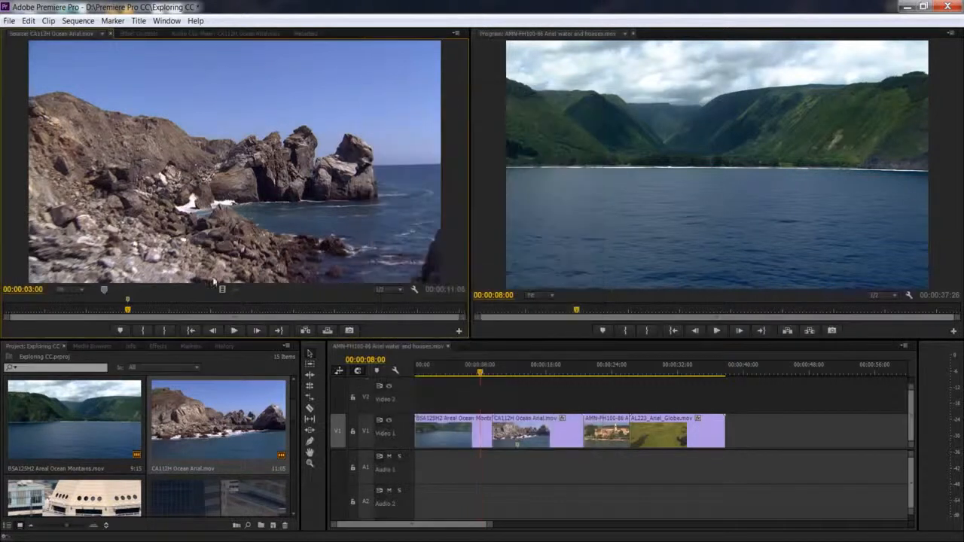
pyautogui.click(517, 367)
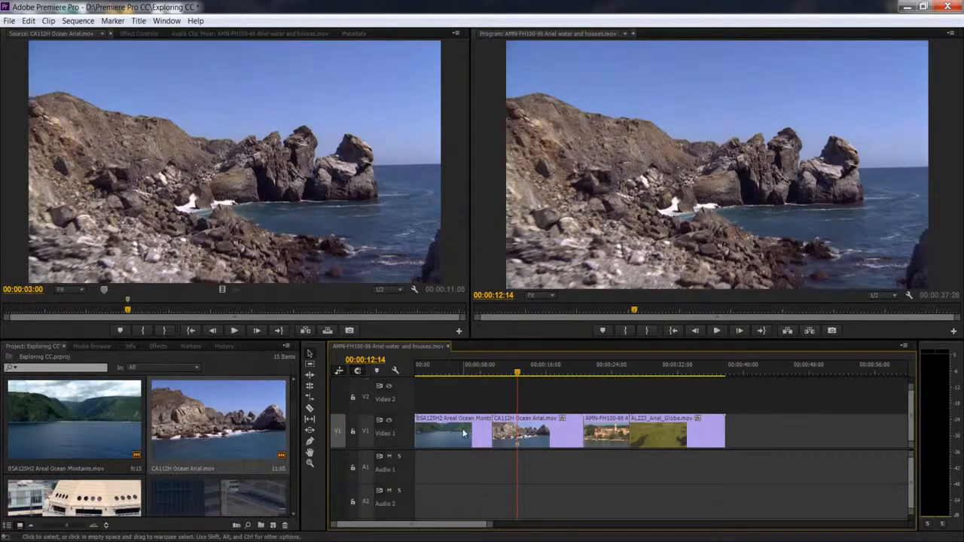
pyautogui.moveTo(462, 432)
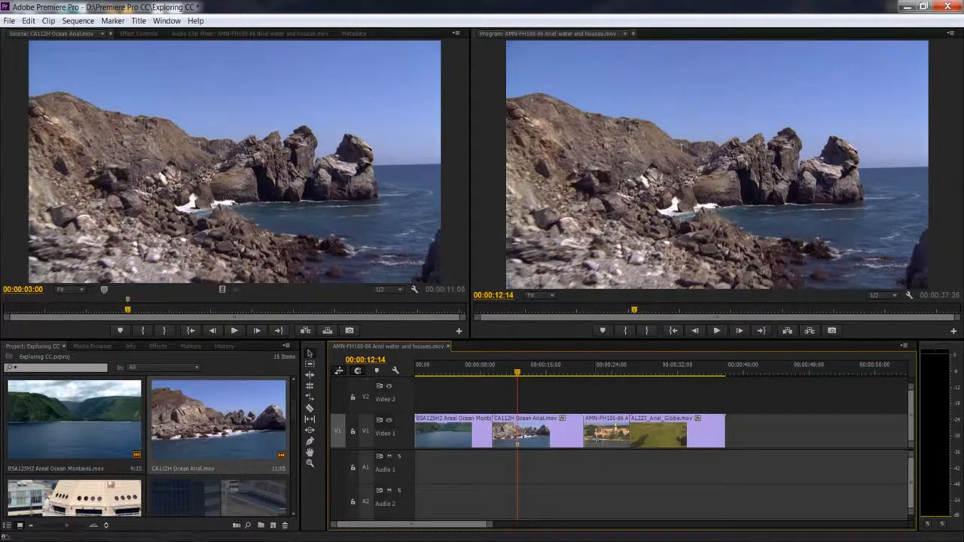
# Add three markers to the CED115H Ariel Roof 02.mov source, the last at 00:00:12:17, and place the clip on Video 1 beyond the last clip
pyautogui.scroll(-2, 90, 452)
pyautogui.doubleClick(224, 442)
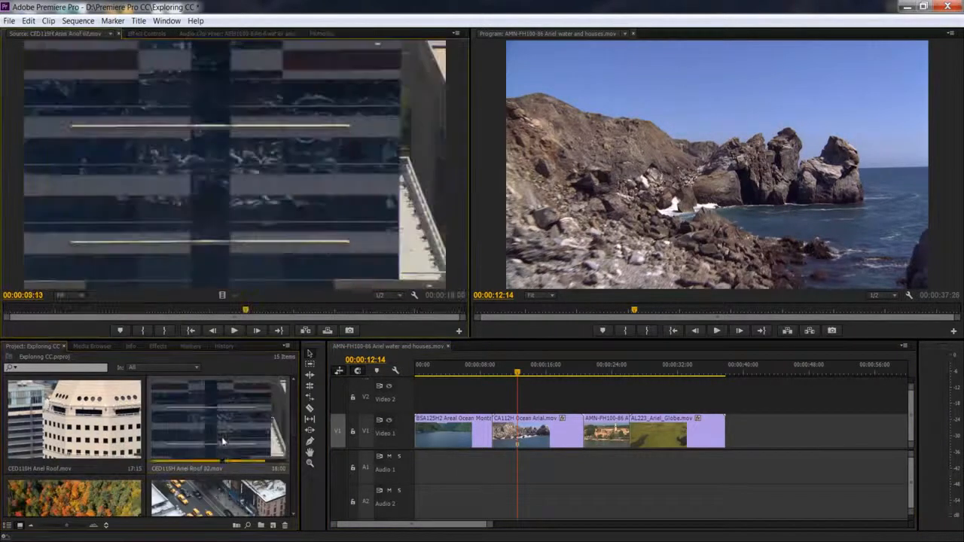
pyautogui.moveTo(177, 313); pyautogui.dragTo(326, 310)
pyautogui.moveTo(272, 205); pyautogui.dragTo(741, 437)
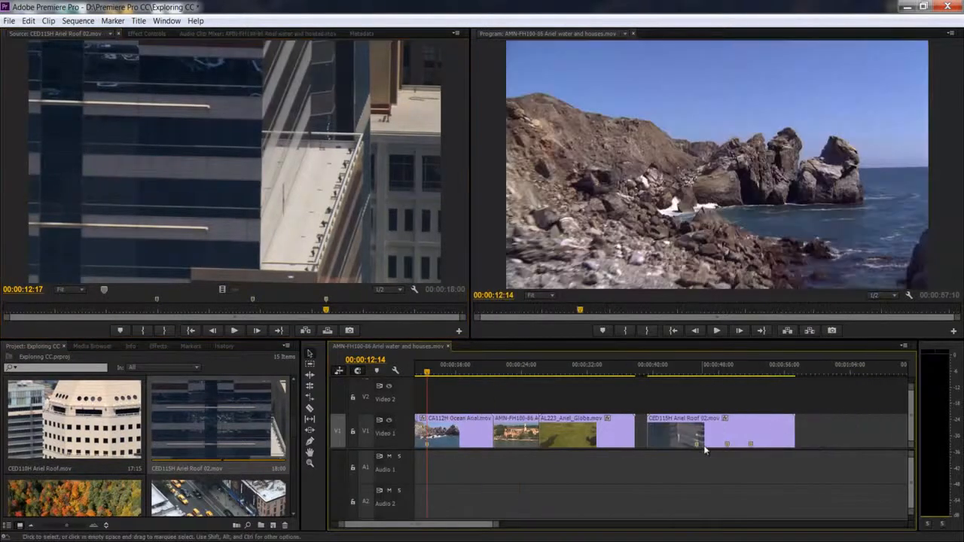
# Align the sequence playhead with the first and second markers on the CED115H Ariel Roof 02.mov clip, at 00:00:45:09 and 00:00:49:01
pyautogui.click(698, 368)
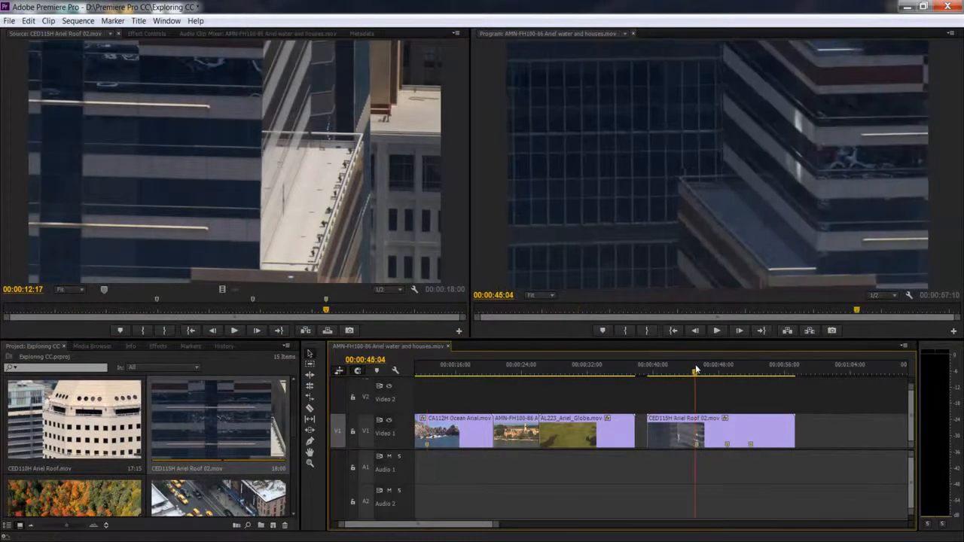
pyautogui.moveTo(698, 368); pyautogui.dragTo(696, 368)
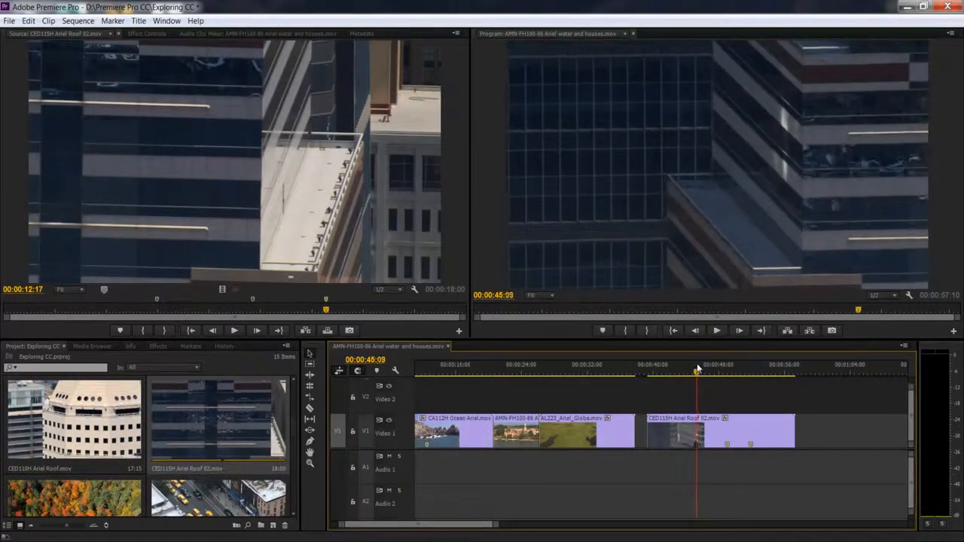
pyautogui.click(704, 433)
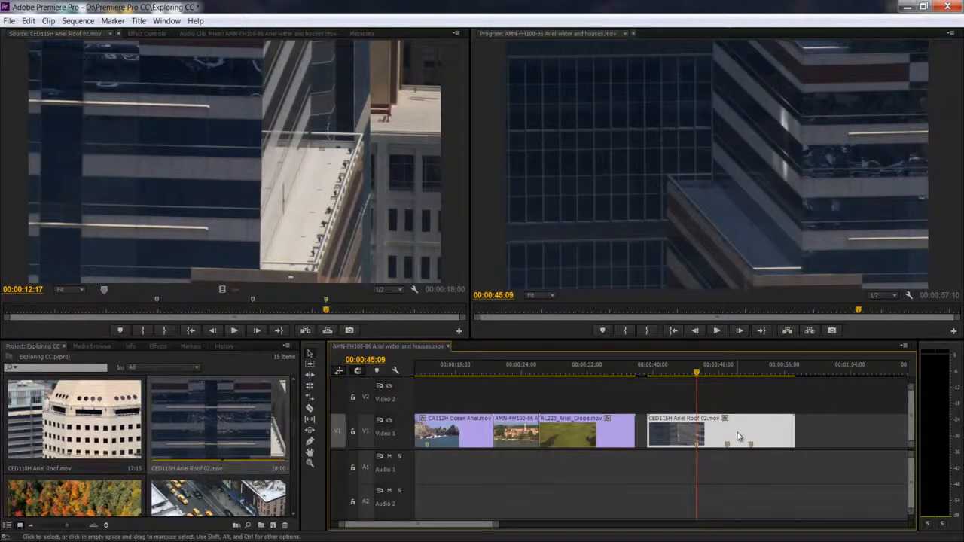
pyautogui.click(707, 382)
pyautogui.moveTo(697, 374); pyautogui.dragTo(727, 375)
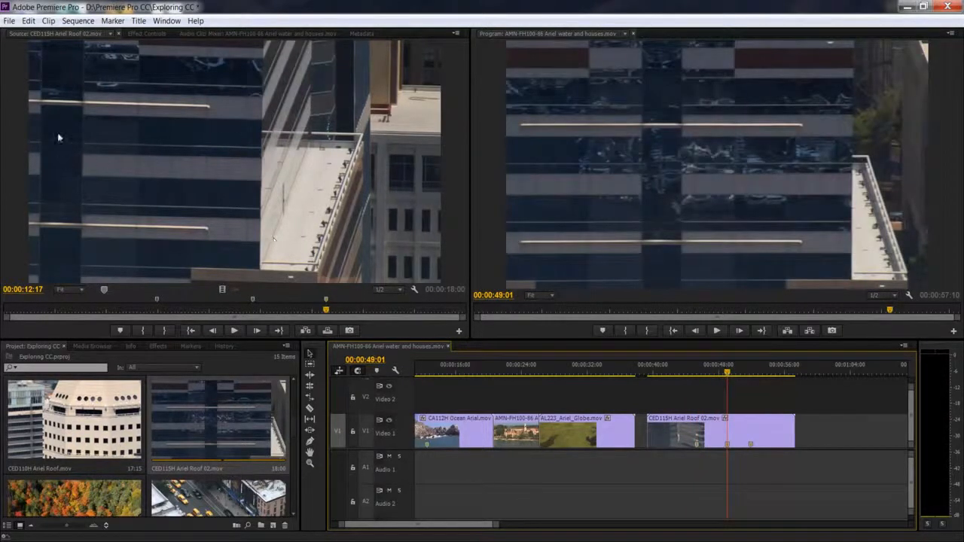
pyautogui.click(388, 292)
pyautogui.click(390, 208)
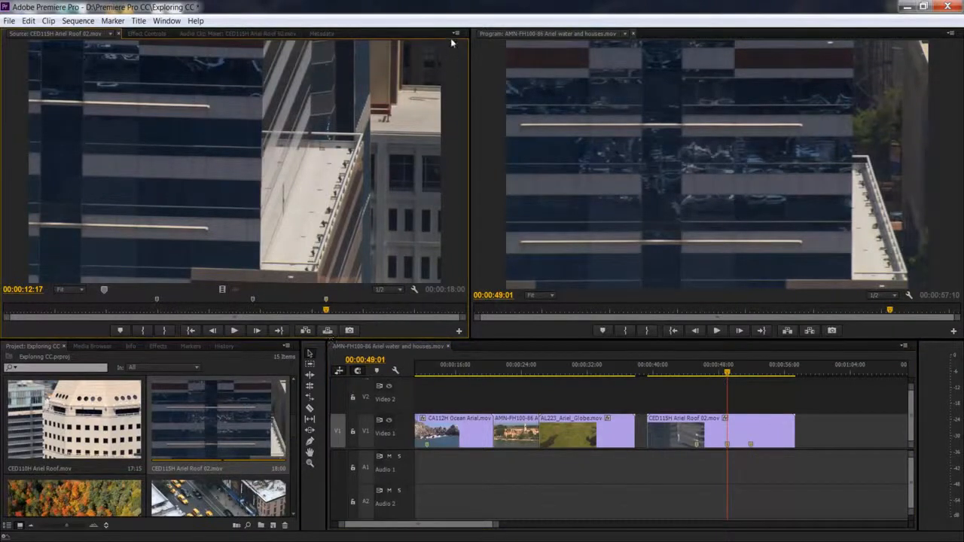
pyautogui.click(455, 33)
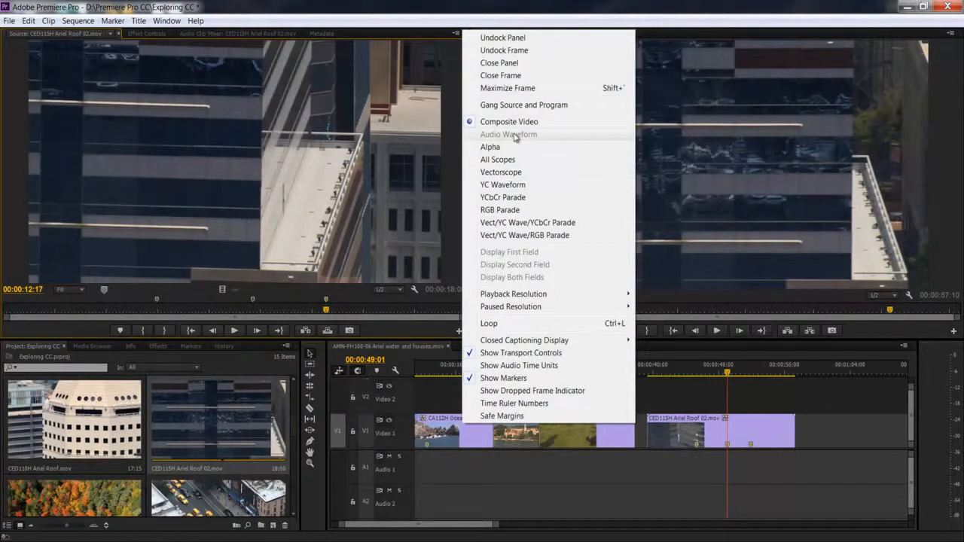
pyautogui.click(345, 176)
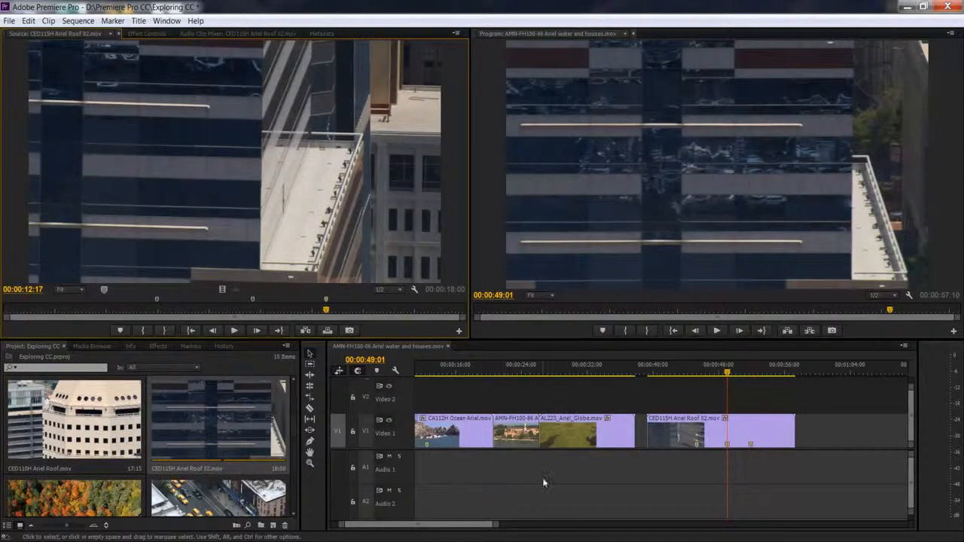
# Ripple delete the gap before the CED115H Ariel Roof 02.mov clip on Video 1 and move the sequence playhead to 00:00:37:15
pyautogui.rightClick(645, 429)
pyautogui.click(665, 436)
pyautogui.click(632, 373)
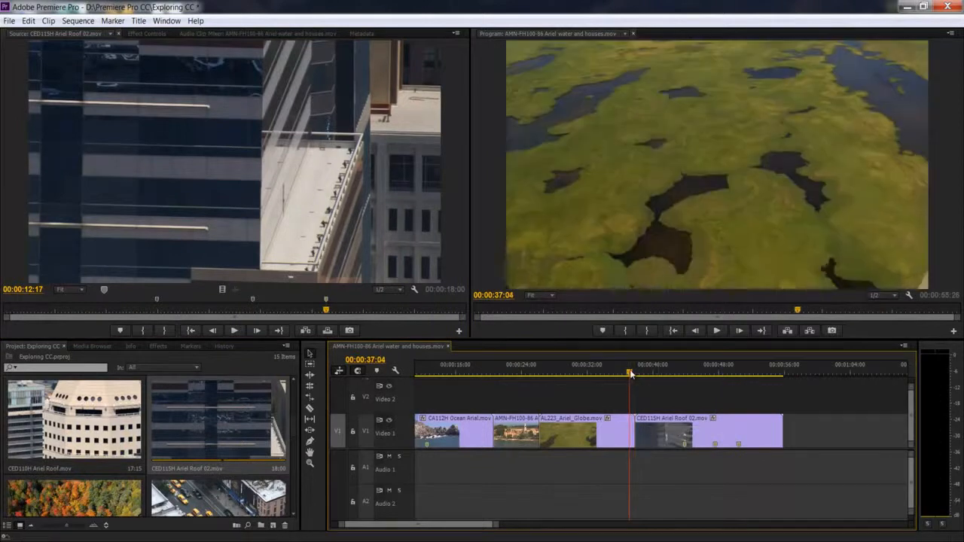
pyautogui.moveTo(631, 375); pyautogui.dragTo(633, 376)
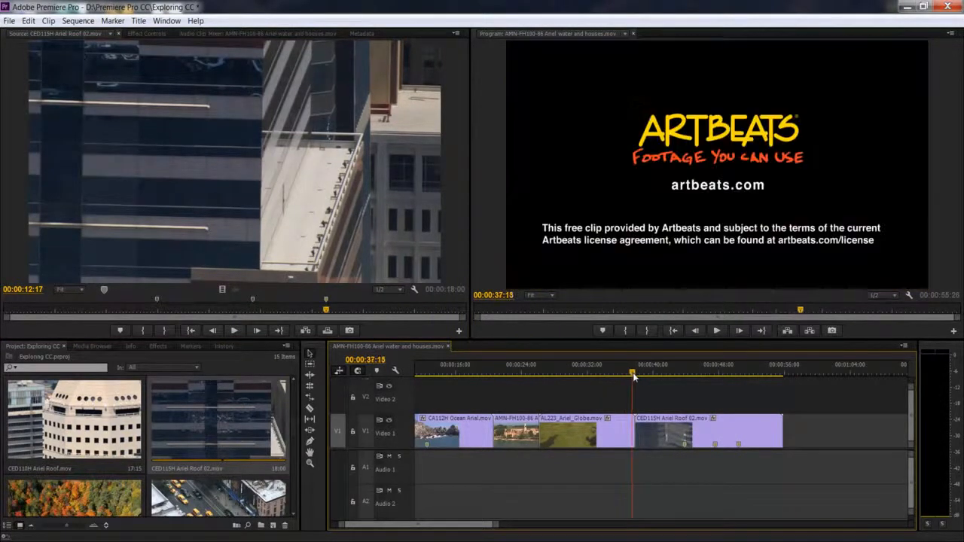
pyautogui.click(683, 186)
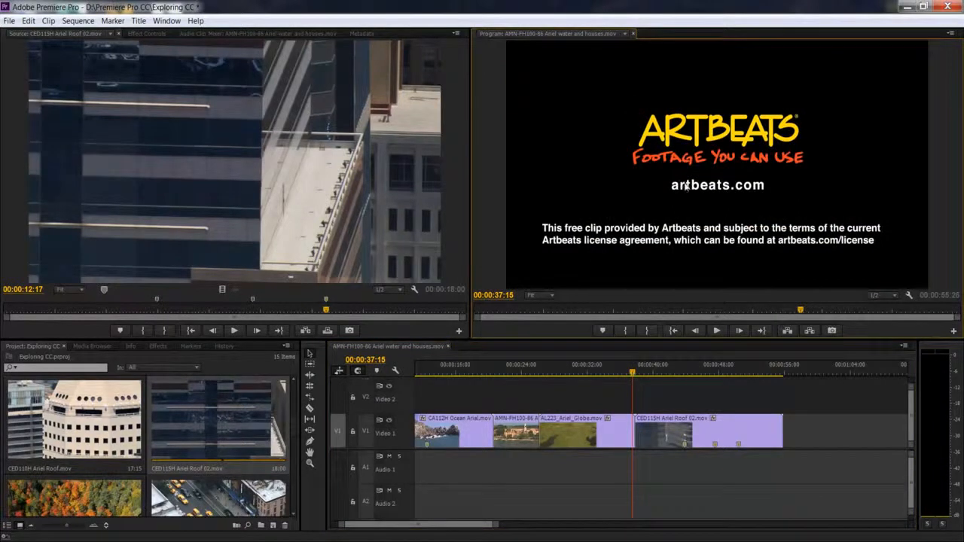